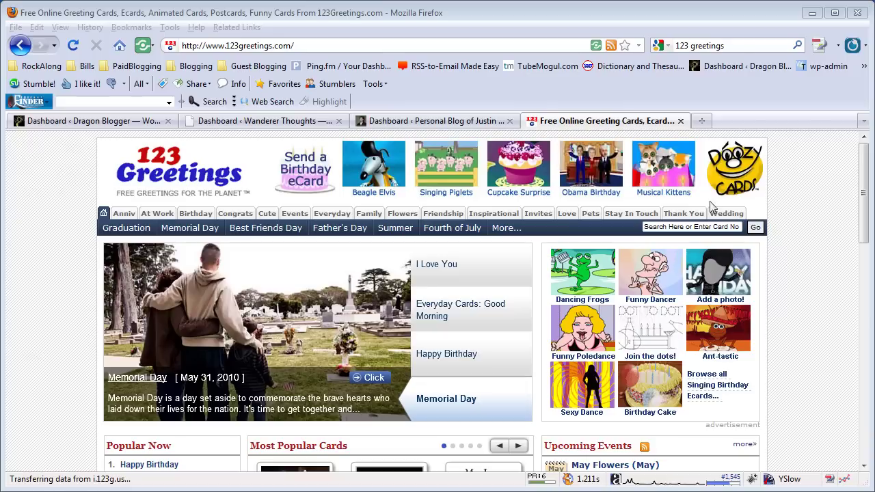
Step: Search the site for 'thank you' cards and look over the 1035 results
left_click(673, 228)
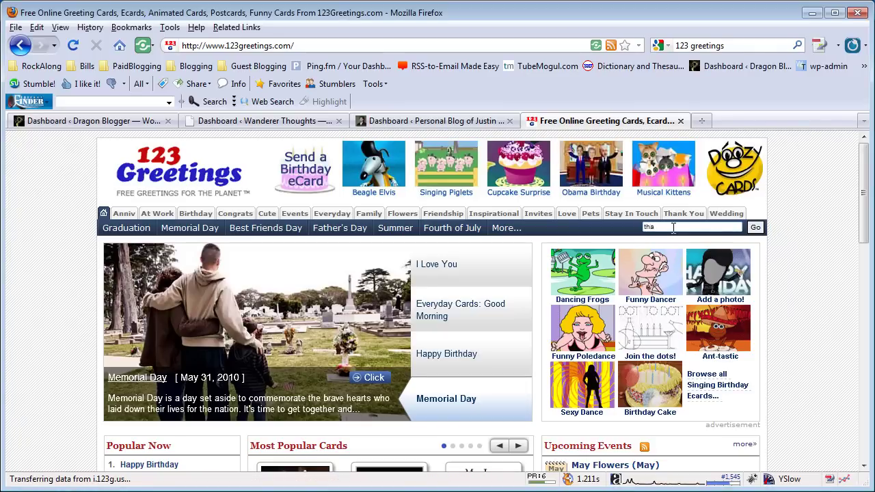
type("thank you")
key("Return")
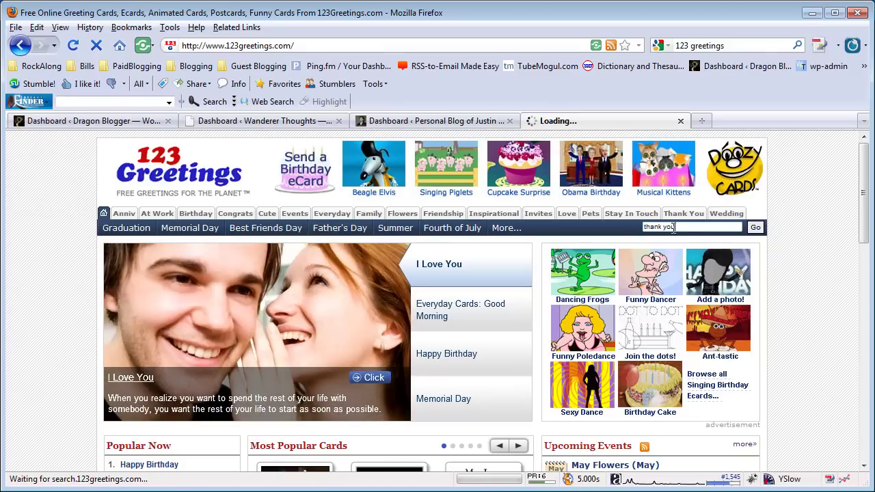
scroll(671, 231, "down", 10)
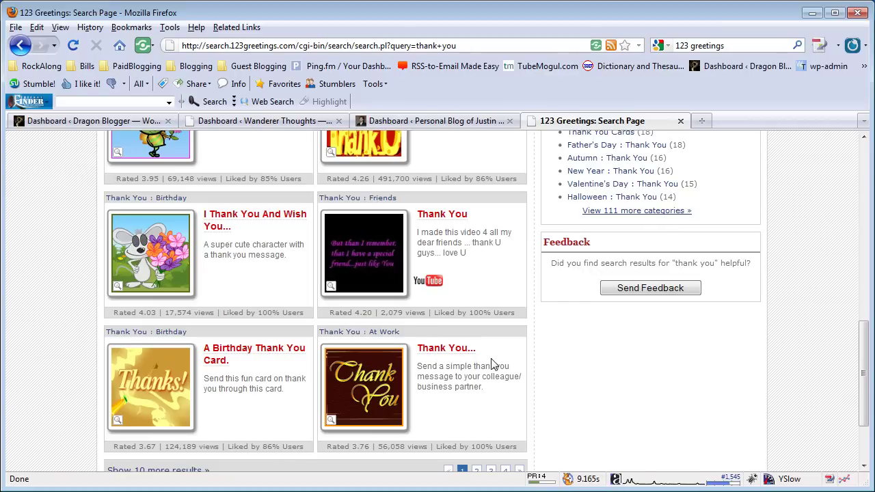
scroll(452, 364, "up", 2)
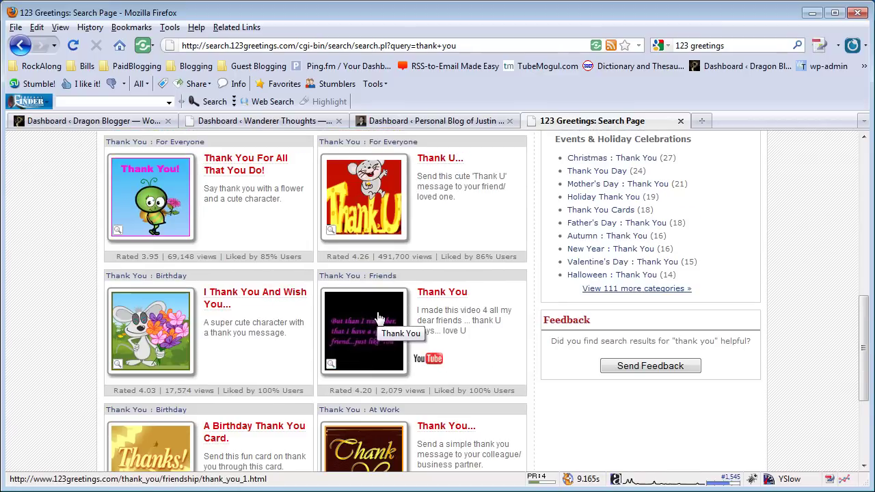
scroll(378, 315, "down", 2)
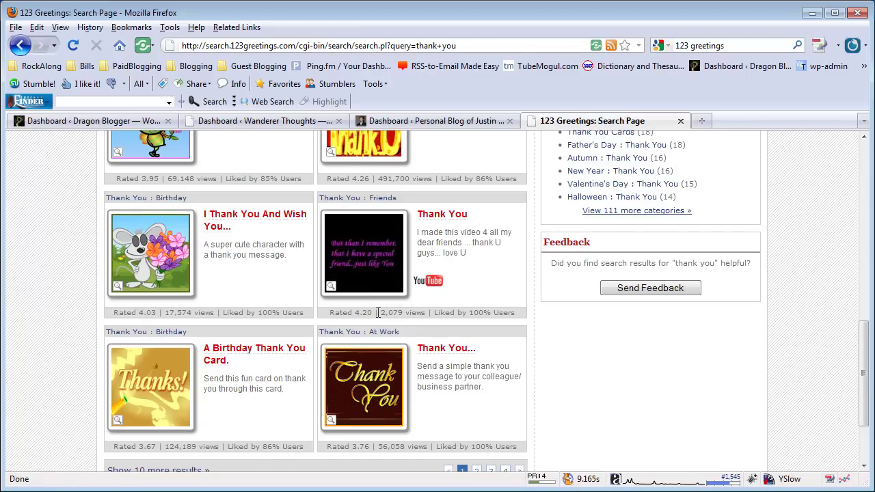
scroll(378, 312, "up", 2)
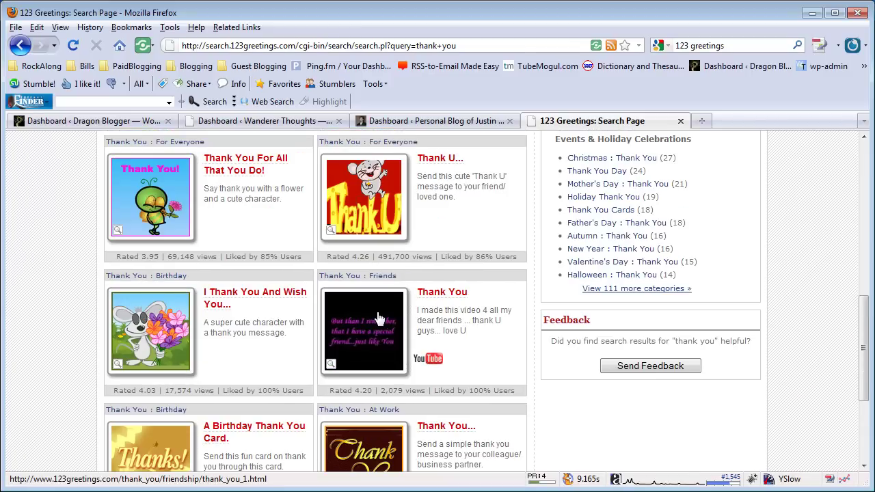
scroll(376, 319, "up", 2)
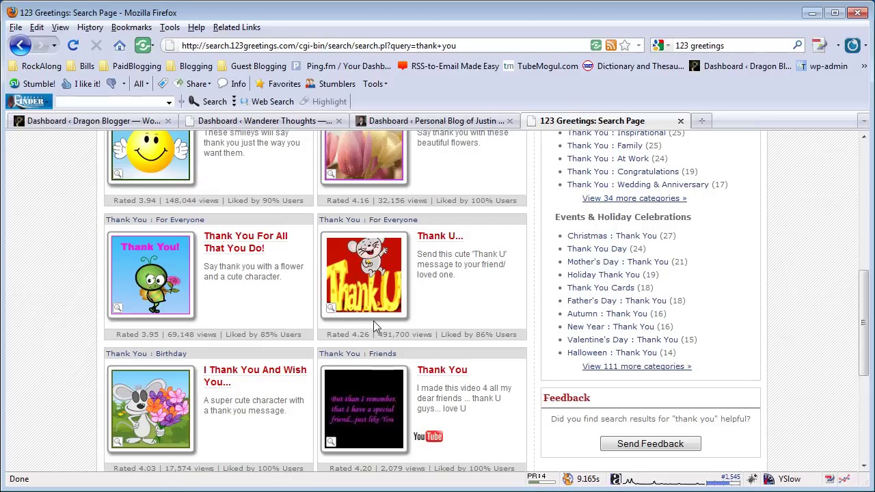
scroll(371, 322, "up", 4)
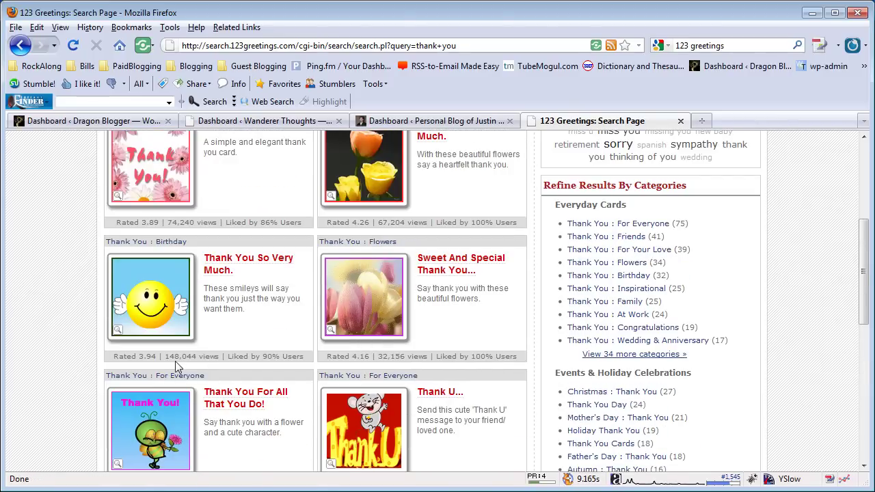
scroll(287, 274, "up", 4)
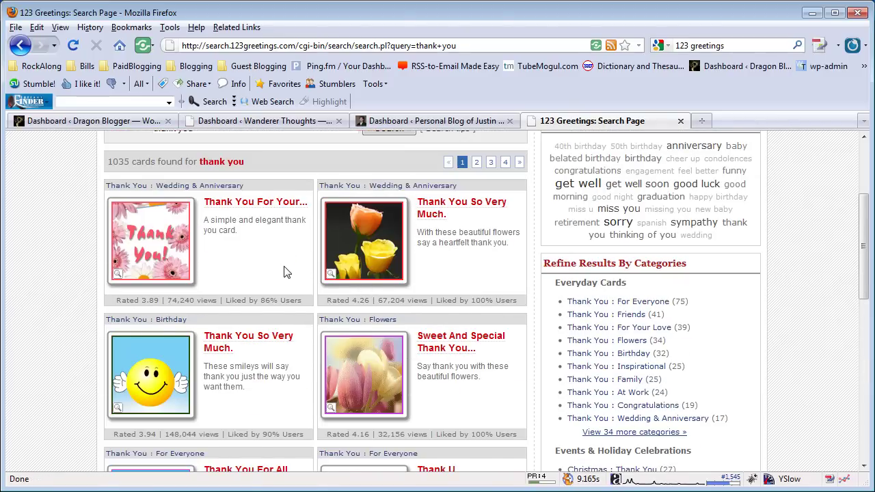
scroll(429, 303, "up", 2)
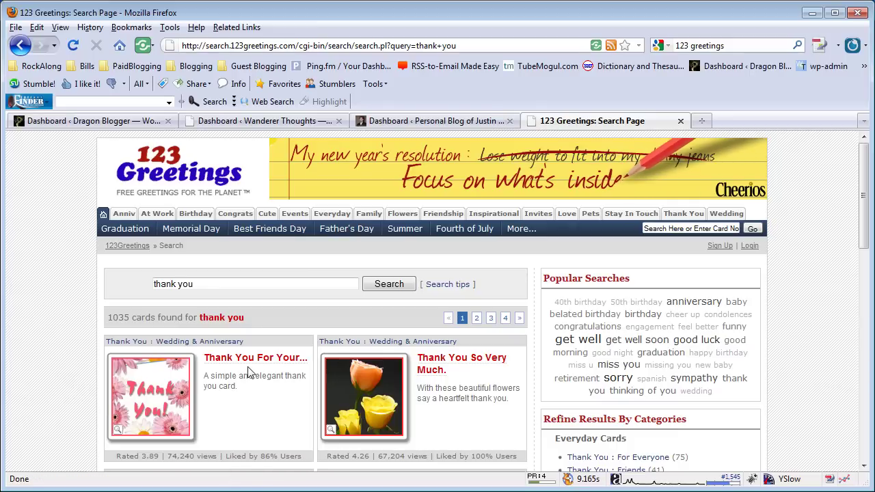
scroll(322, 339, "down", 10)
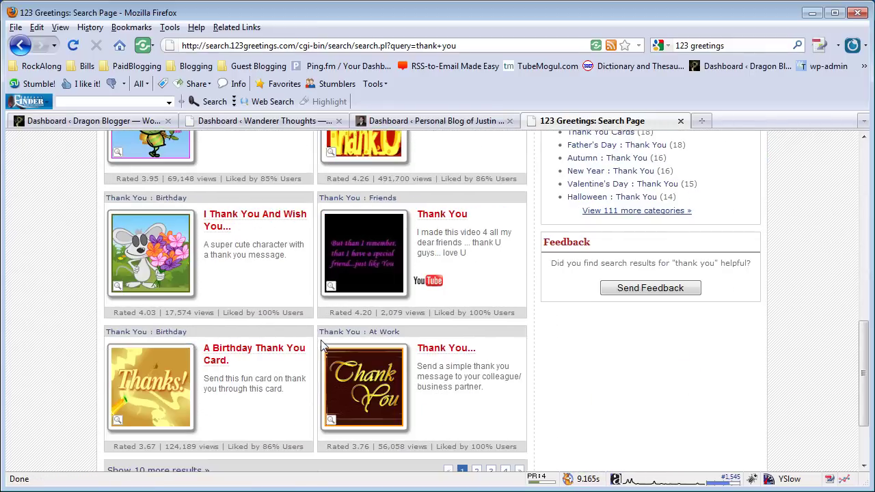
scroll(324, 345, "up", 5)
scroll(335, 348, "up", 5)
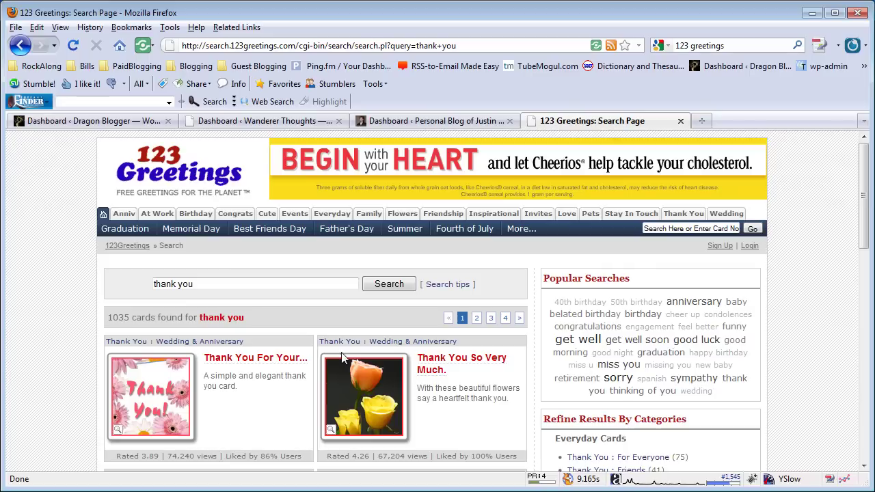
Step: Open the At Work card category and scroll down to its Thank You section (24 cards)
left_click(161, 216)
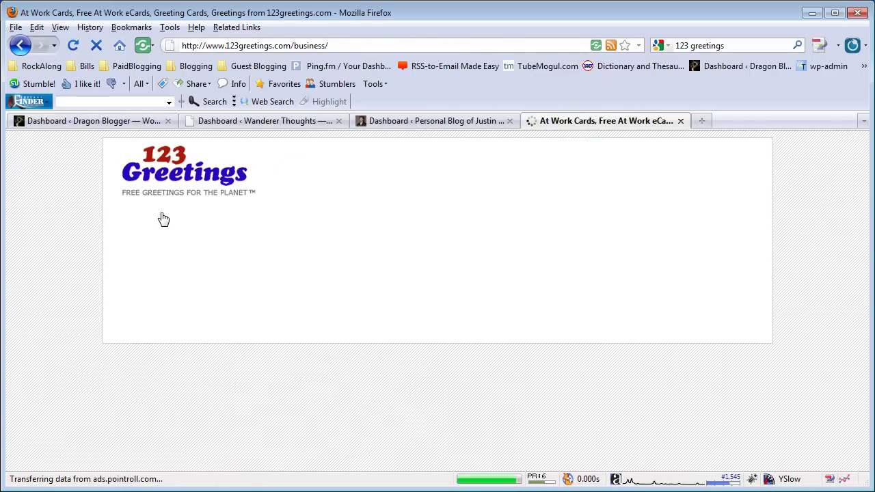
scroll(402, 251, "down", 2)
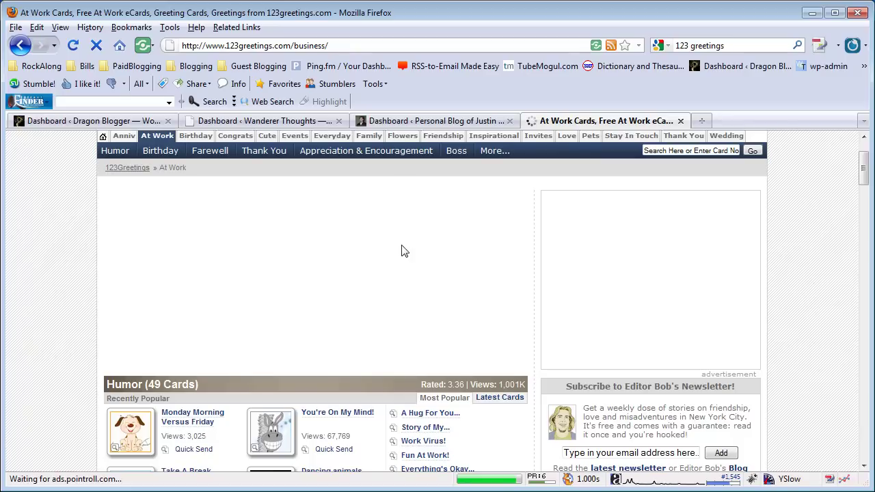
scroll(281, 256, "down", 6)
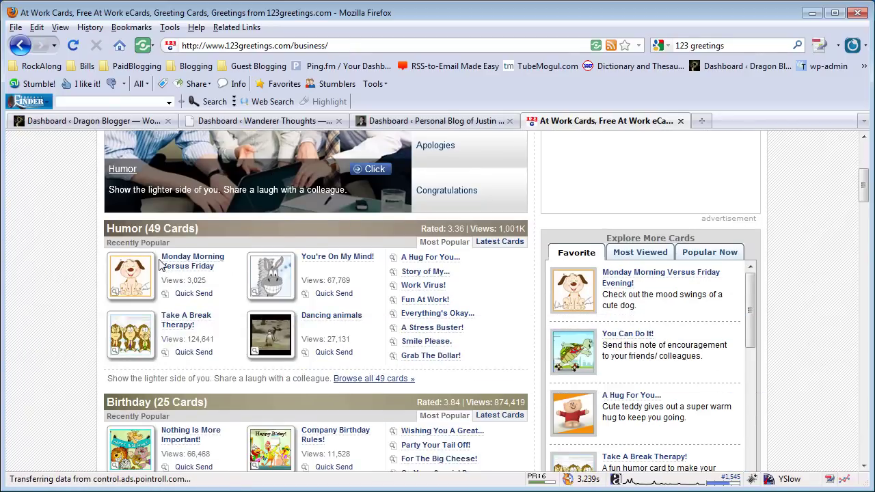
scroll(185, 272, "down", 6)
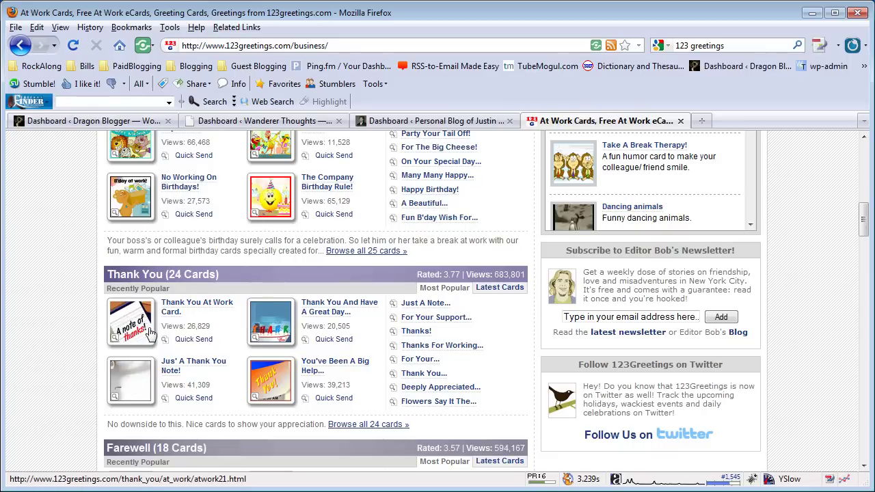
Step: Open the Thank You At Work Card and start playing its animation
left_click(182, 311)
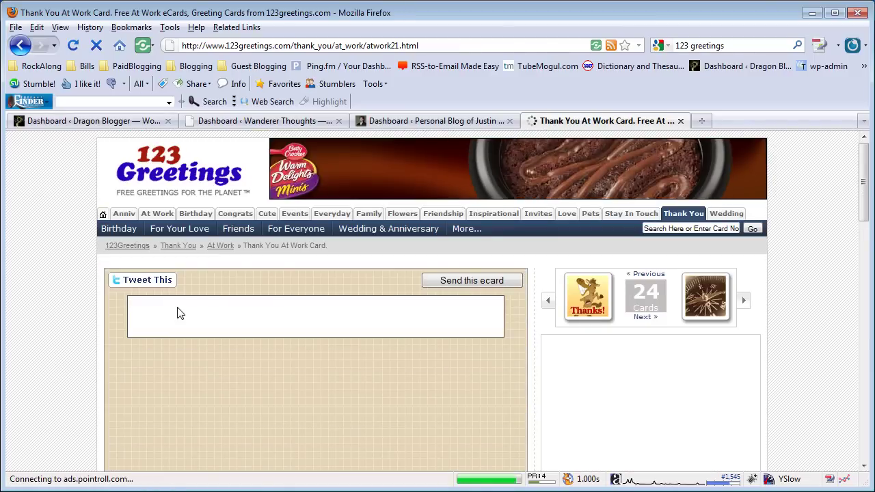
scroll(177, 313, "down", 5)
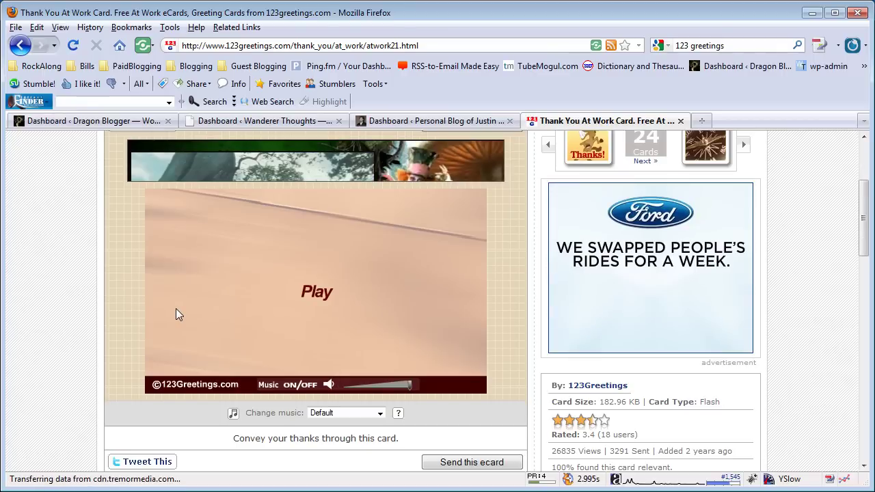
left_click(317, 292)
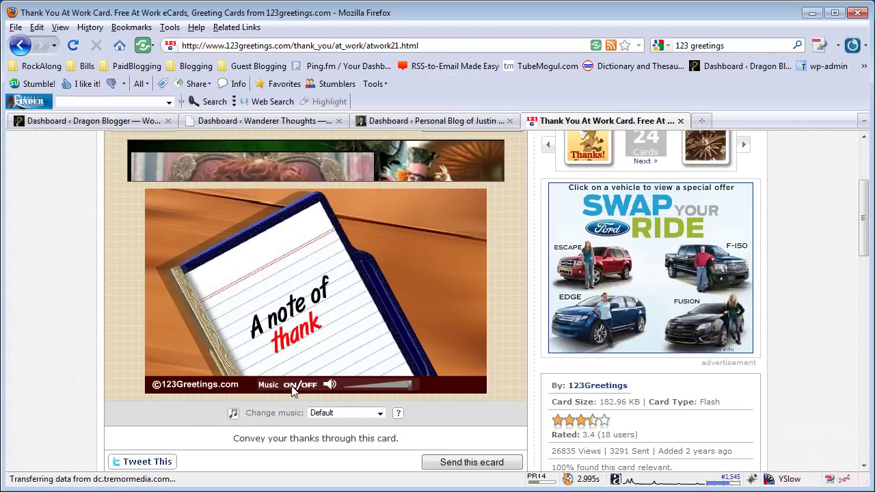
Step: Turn the card's music off and leave the music choice at Default
left_click(309, 386)
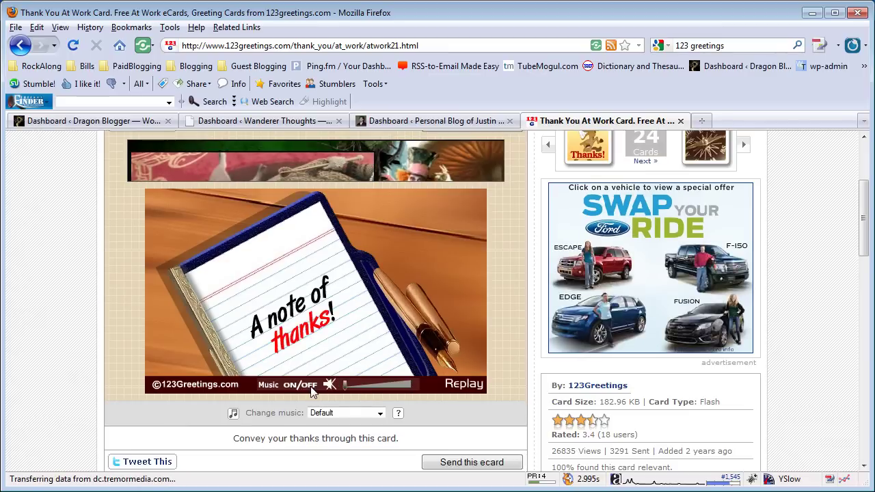
left_click(336, 413)
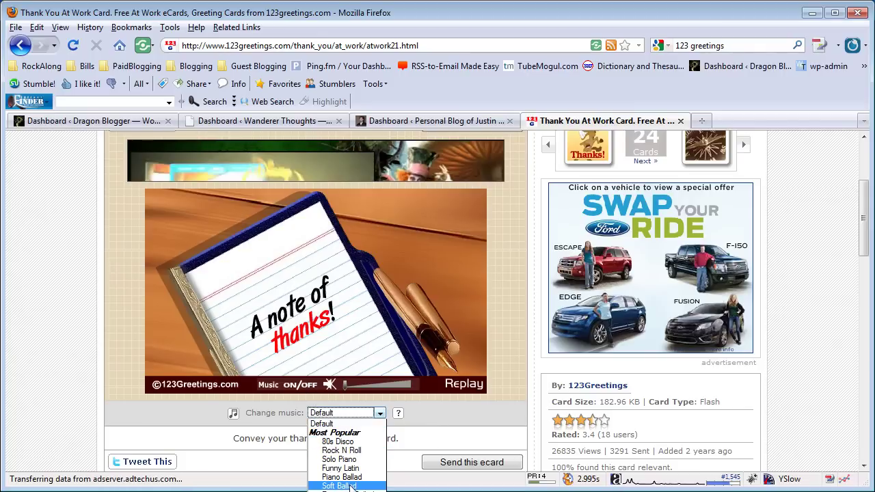
left_click(419, 439)
scroll(429, 423, "down", 2)
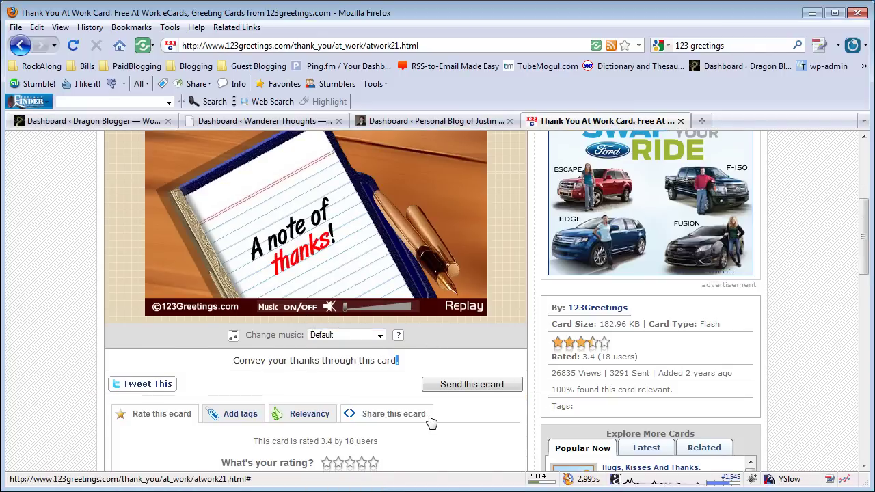
scroll(447, 361, "up", 2)
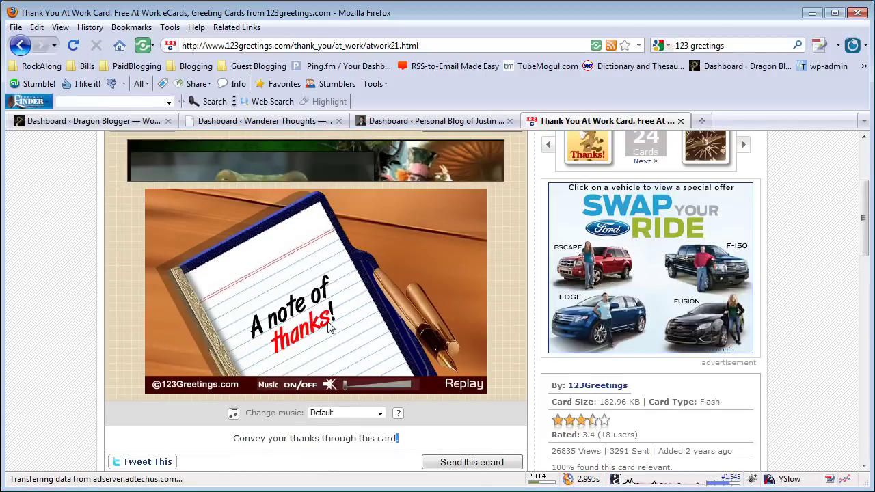
scroll(297, 328, "down", 2)
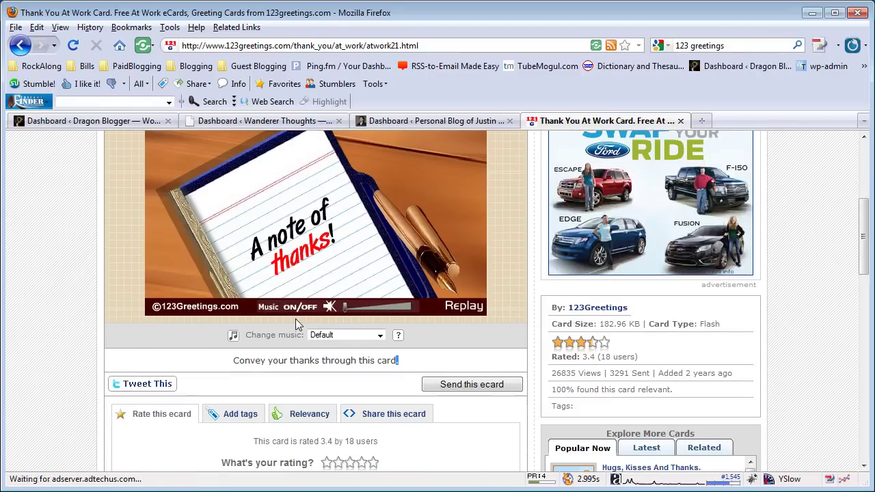
Step: Start sending the card as an ecard, entering the sender's name and e-mail address
left_click(470, 385)
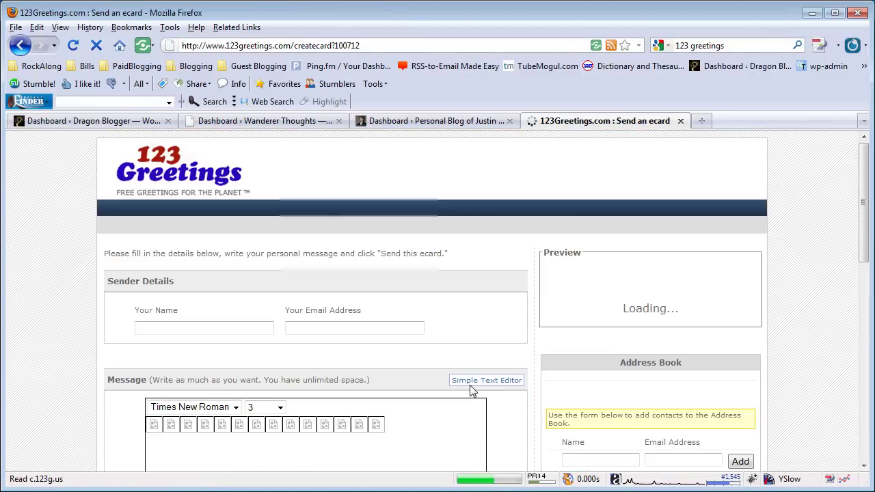
scroll(203, 212, "down", 5)
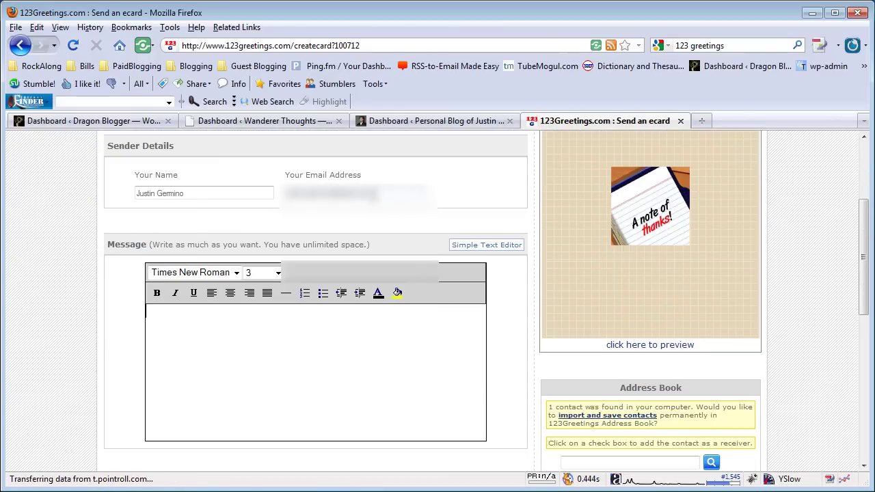
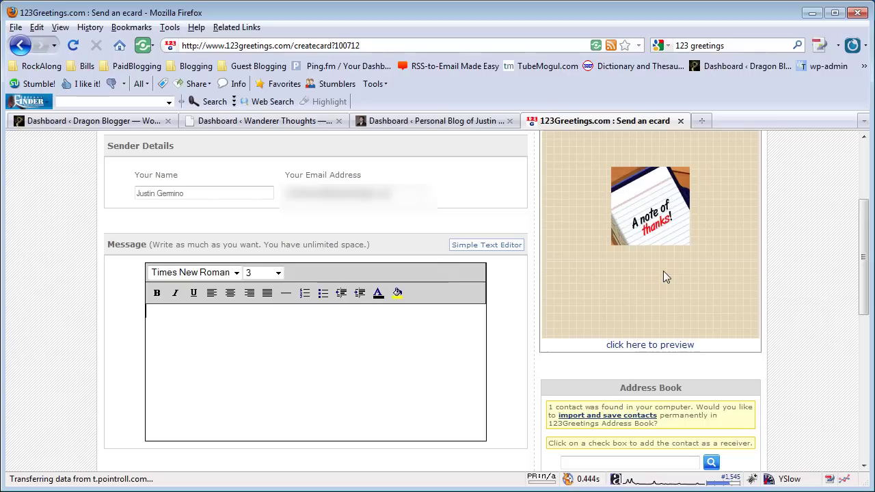
left_click(298, 355)
Step: Write the message thanking them for this week's hard work and fantastic project, then preview it
type("Thank yo")
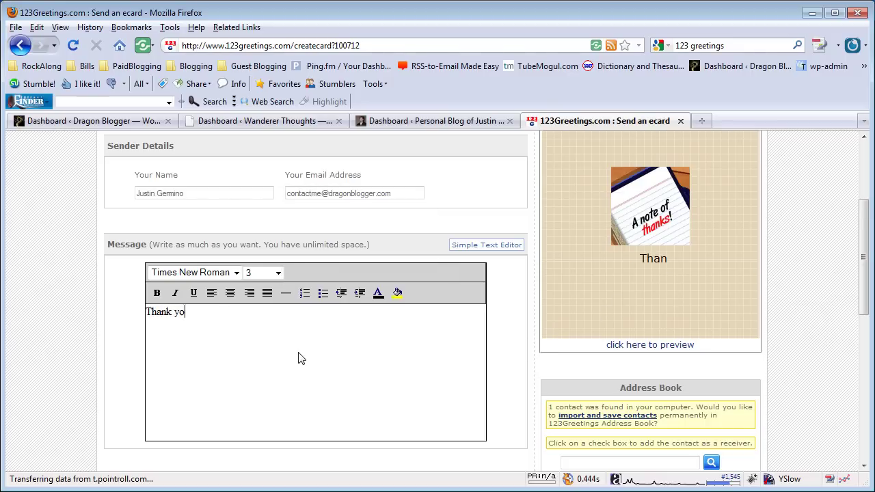
type("u for all the hard ")
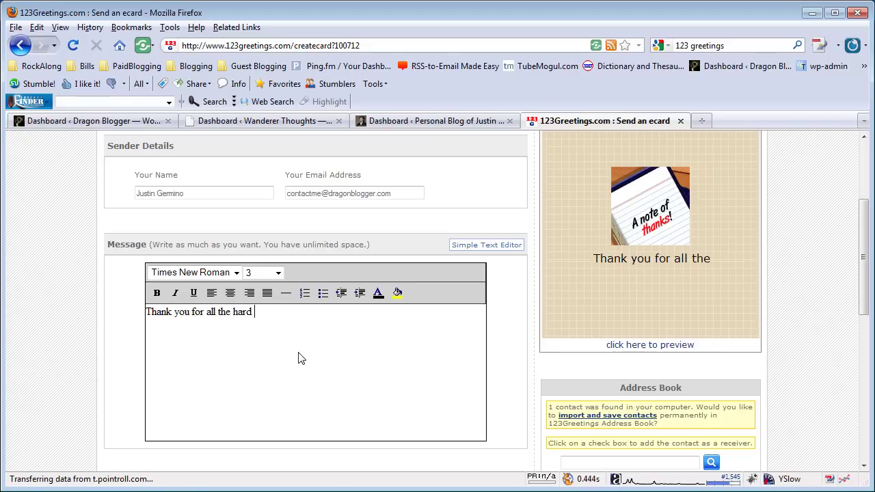
type("work this week, ")
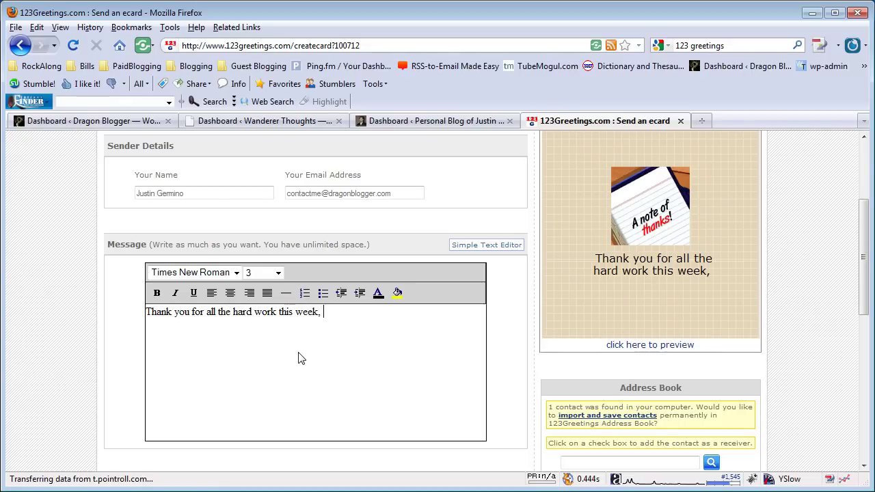
type("you did a fantast")
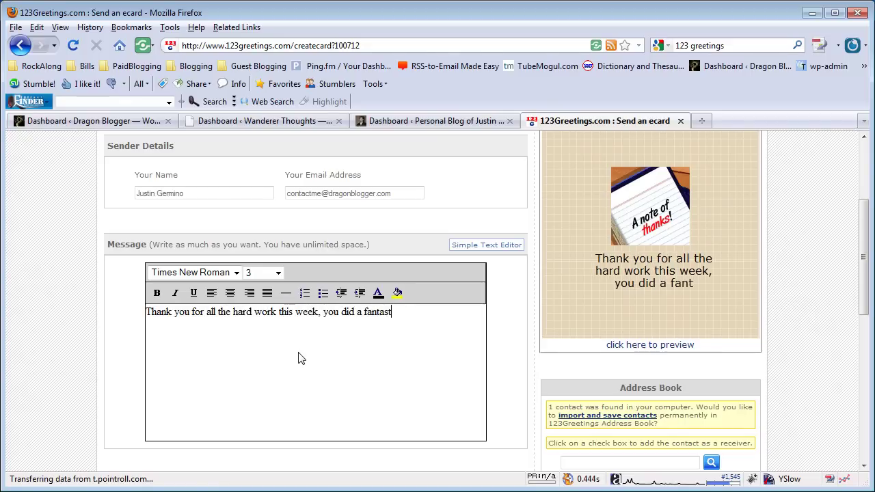
type("ic job with that proje")
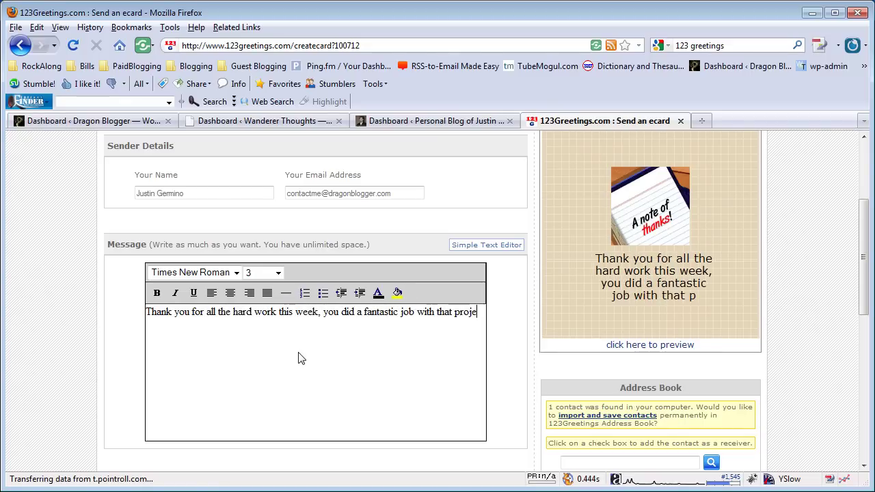
type("ct.")
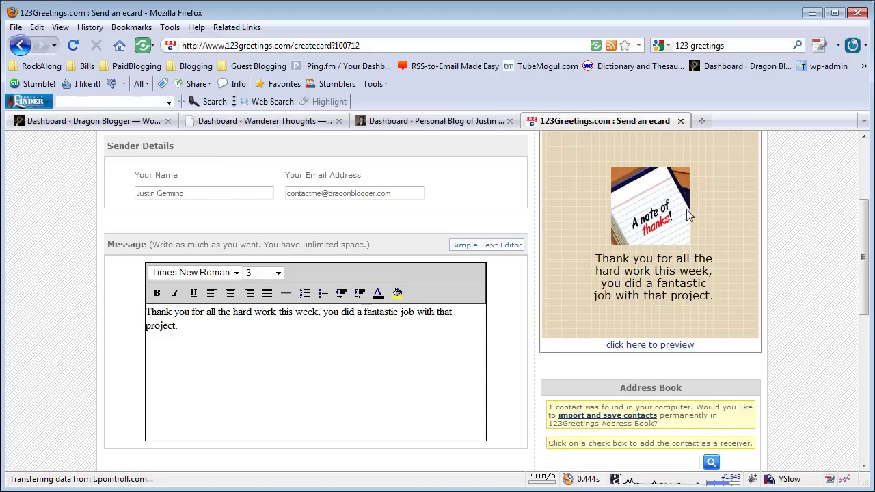
left_click(653, 345)
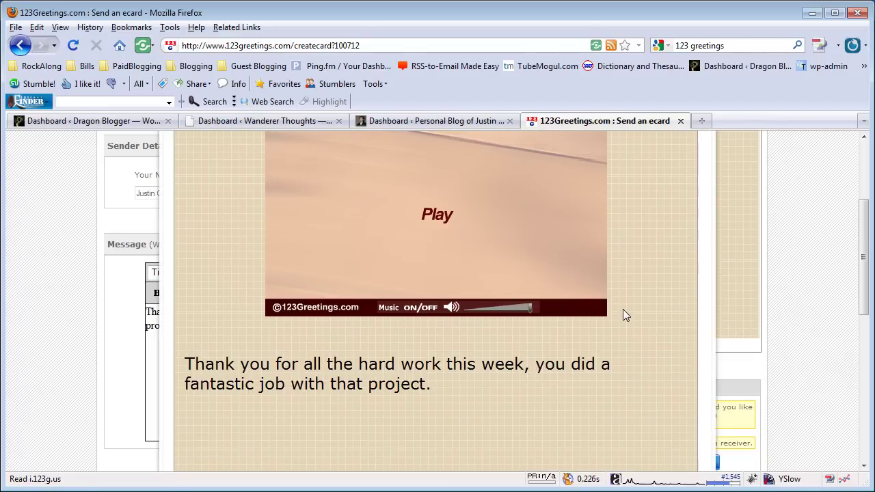
scroll(620, 316, "up", 2)
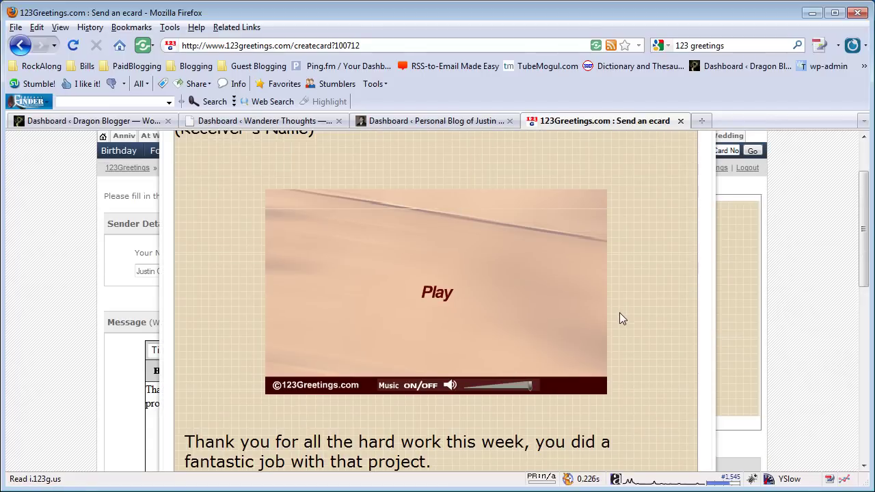
left_click(446, 301)
scroll(447, 303, "down", 2)
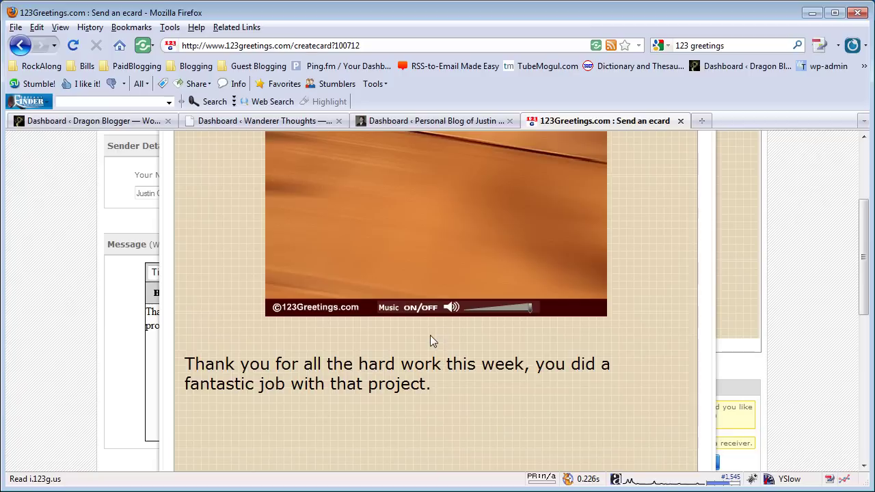
scroll(455, 381, "down", 2)
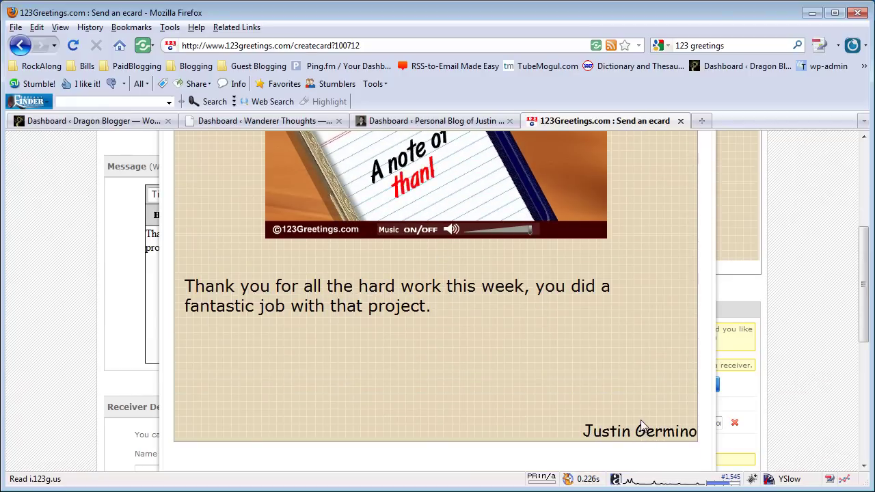
scroll(640, 419, "up", 2)
scroll(640, 419, "up", 2)
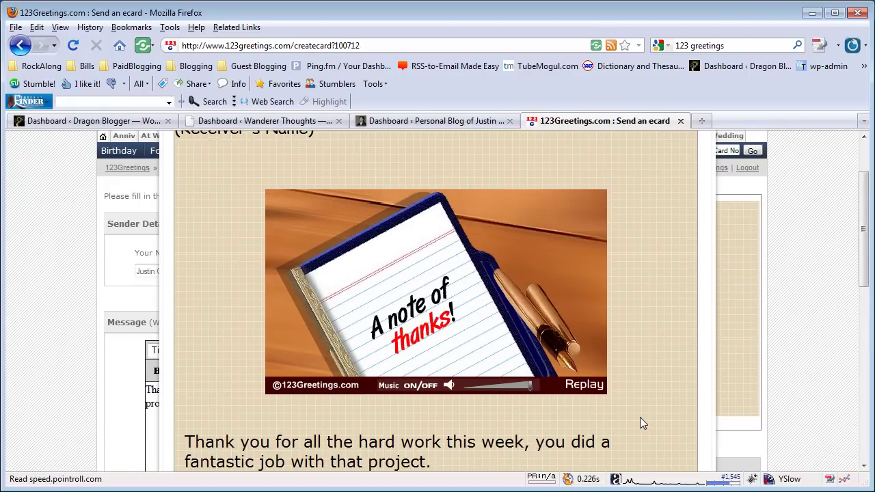
left_click(641, 423)
Step: Add receiver 'Employee Here' with a placeholder e-mail address to the receiver list
scroll(480, 355, "up", 2)
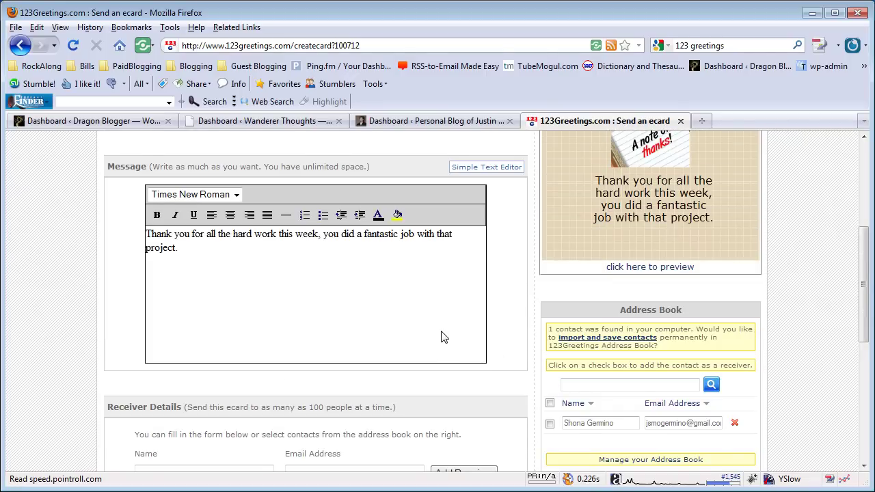
scroll(442, 337, "up", 2)
scroll(325, 373, "down", 4)
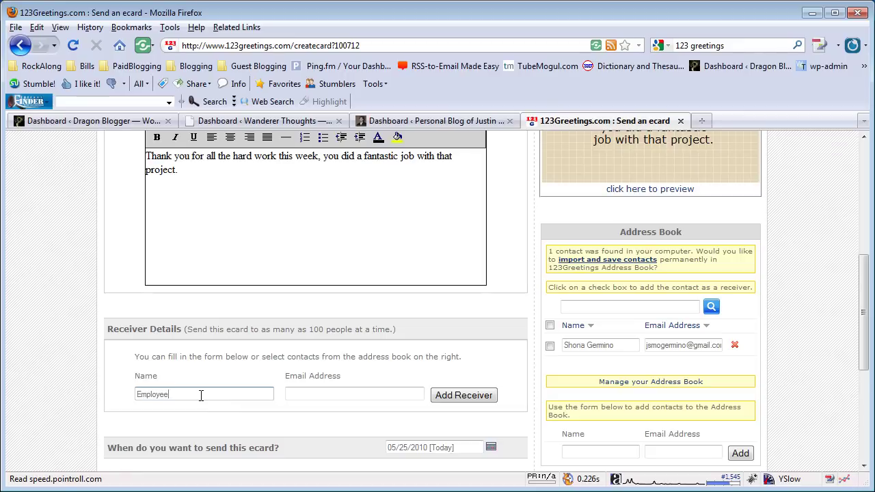
type("re")
key("Tab")
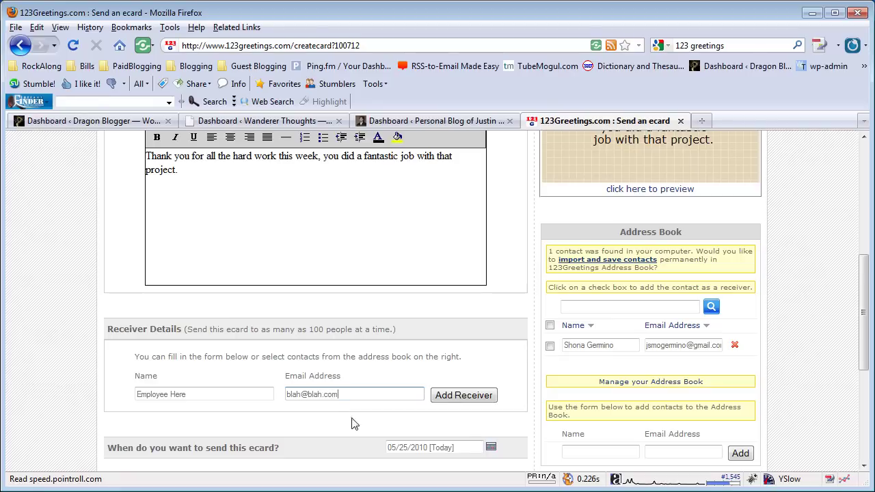
left_click(482, 400)
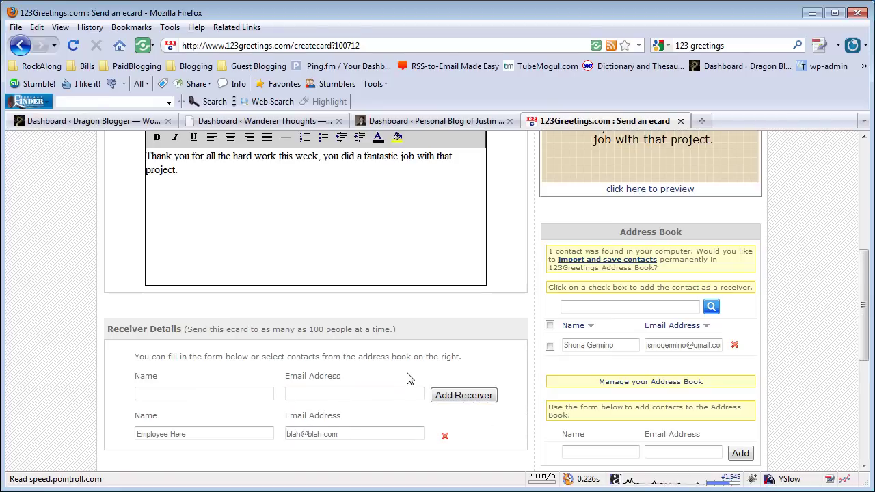
scroll(410, 379, "down", 2)
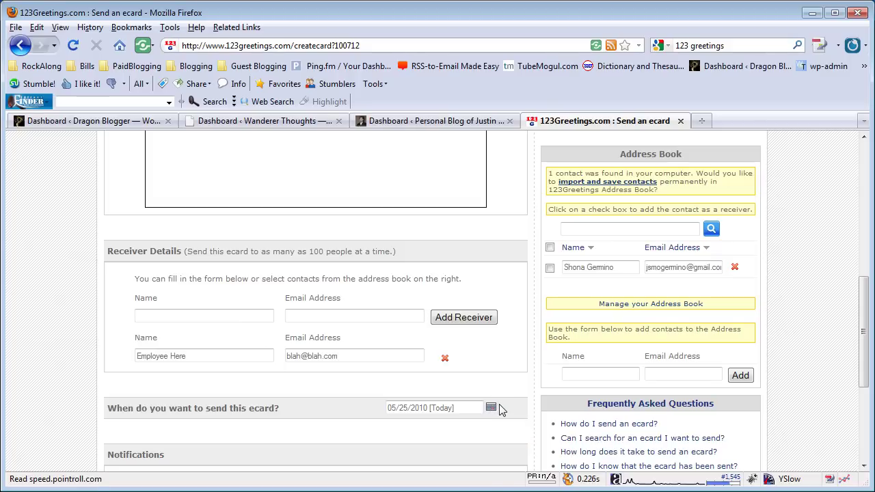
scroll(501, 406, "down", 2)
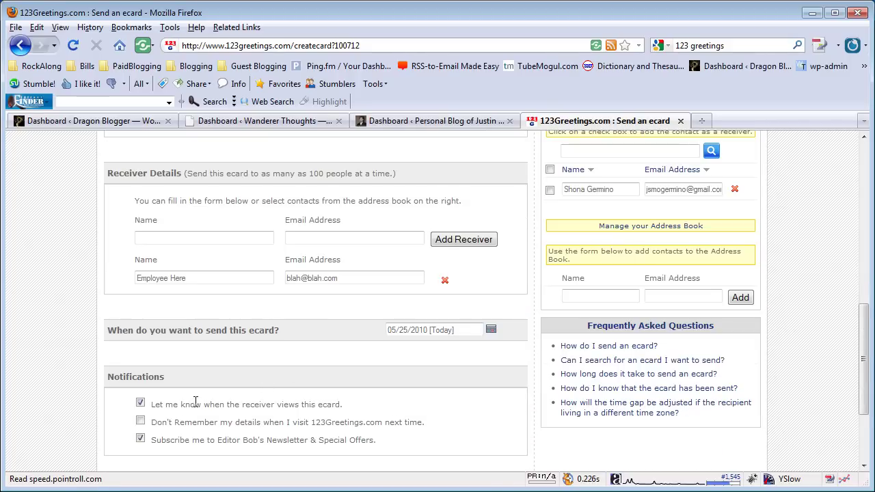
scroll(190, 404, "down", 2)
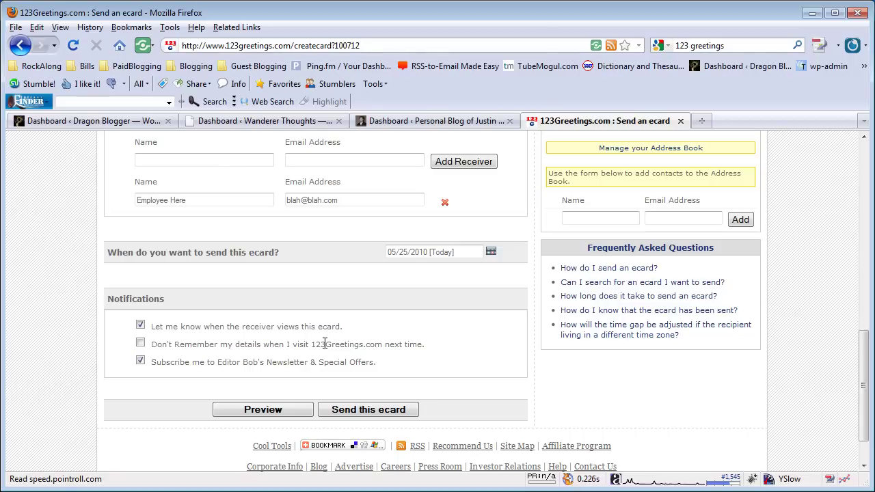
scroll(325, 343, "down", 2)
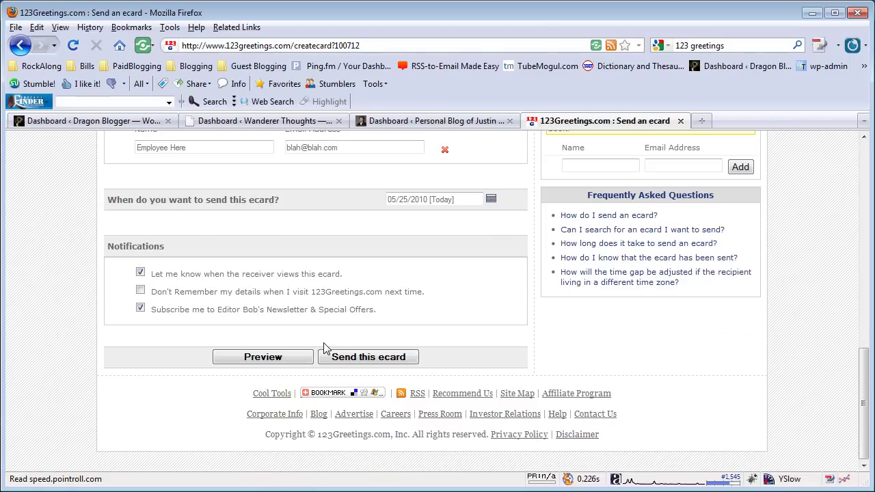
scroll(325, 348, "up", 20)
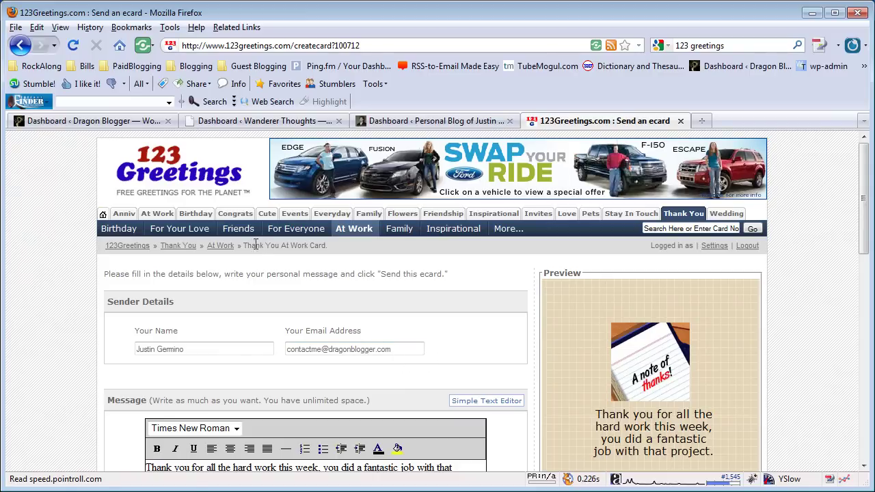
Step: Return to the homepage and browse Upcoming Events from May Flowers to Father's Day
left_click(162, 176)
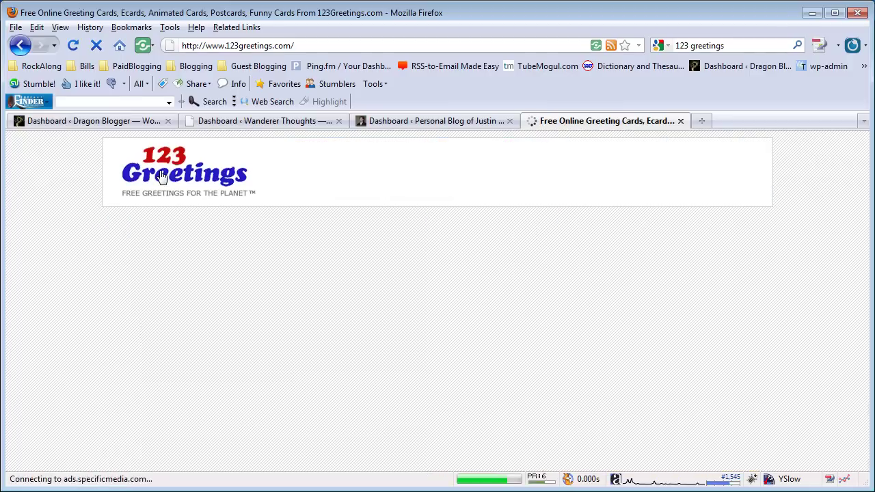
scroll(424, 248, "down", 2)
scroll(423, 247, "down", 4)
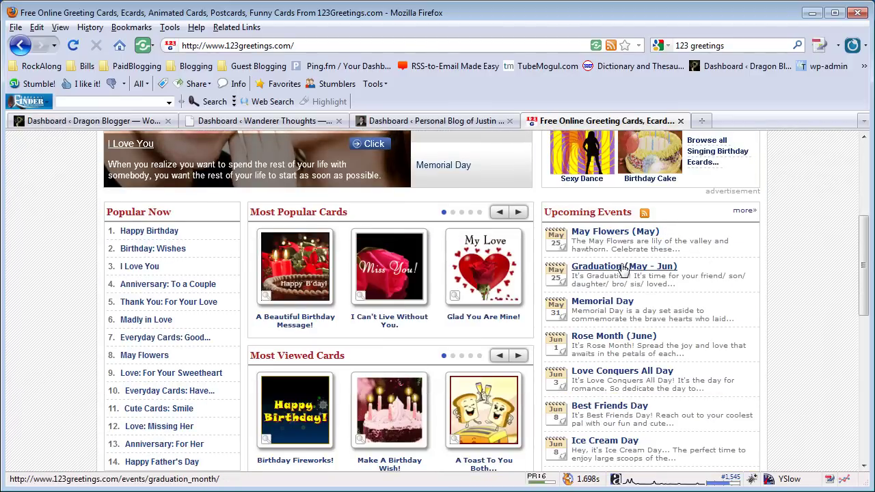
scroll(706, 331, "down", 2)
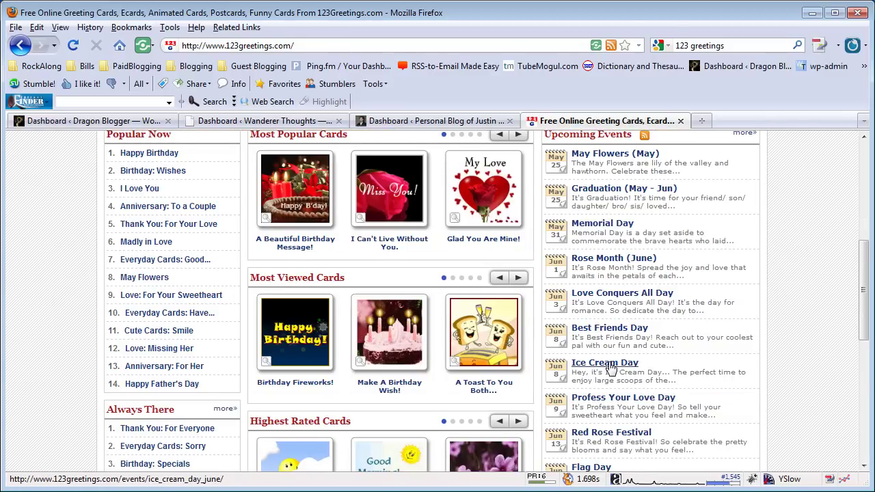
scroll(786, 362, "down", 2)
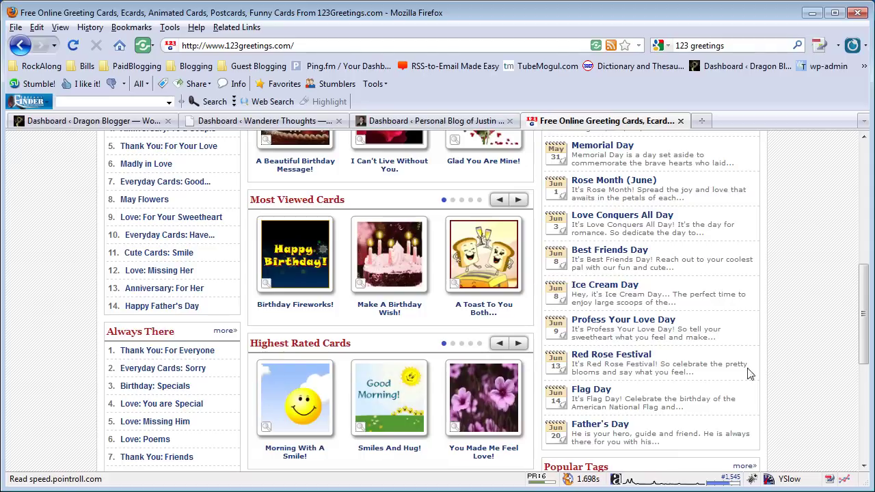
scroll(726, 412, "down", 2)
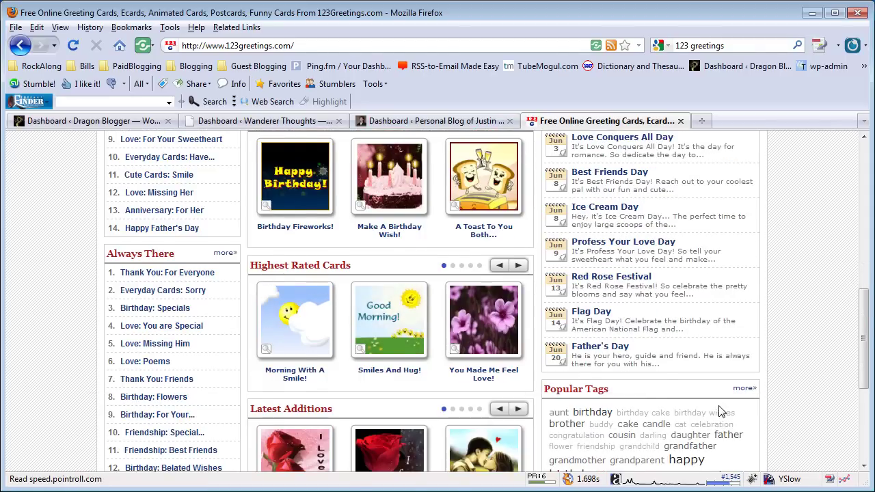
scroll(727, 412, "up", 6)
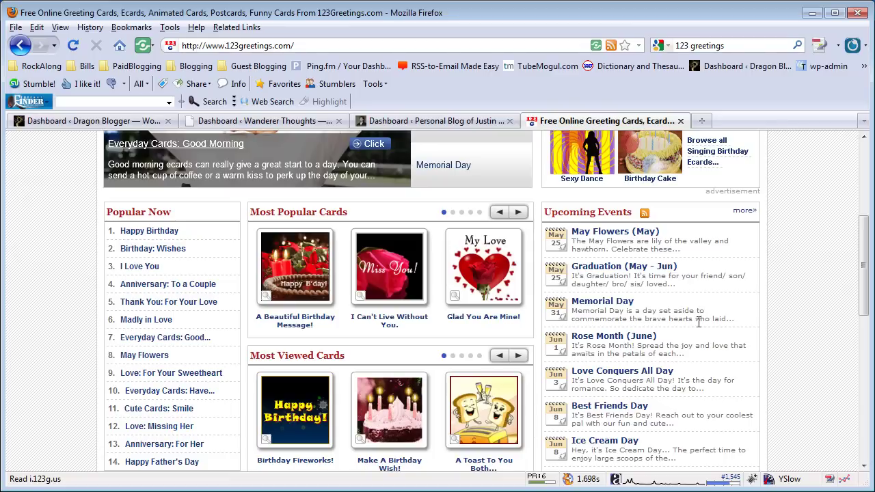
scroll(698, 321, "down", 7)
scroll(700, 325, "up", 11)
scroll(698, 328, "up", 2)
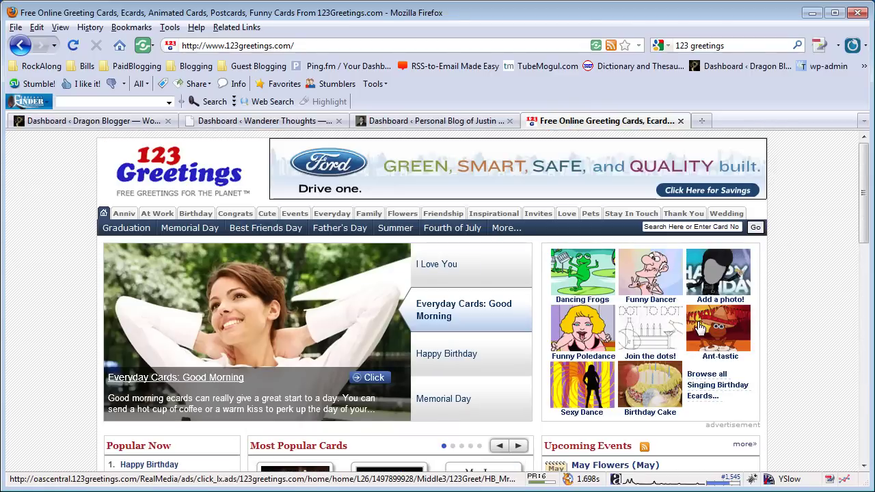